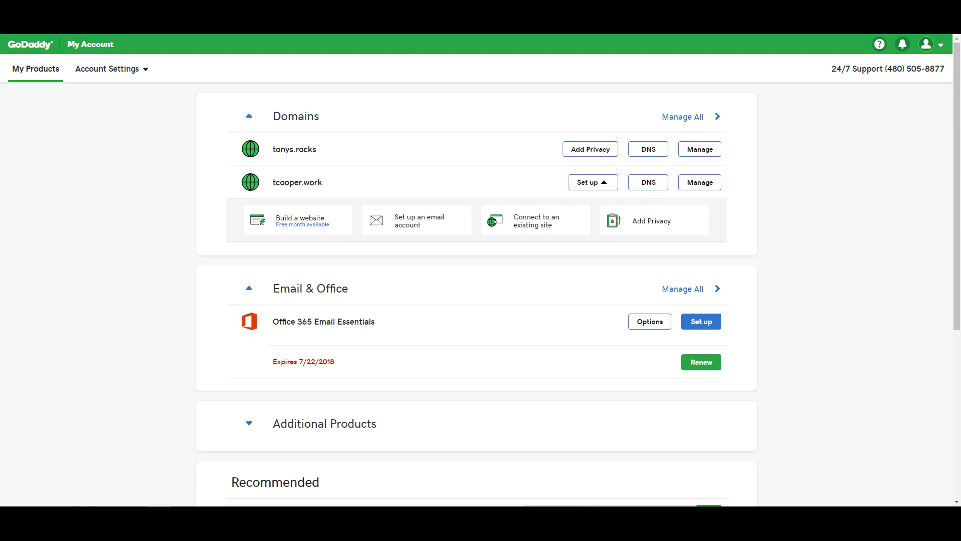
Step: Open GoDaddy's DNS records for the tcooper.work domain
click(654, 185)
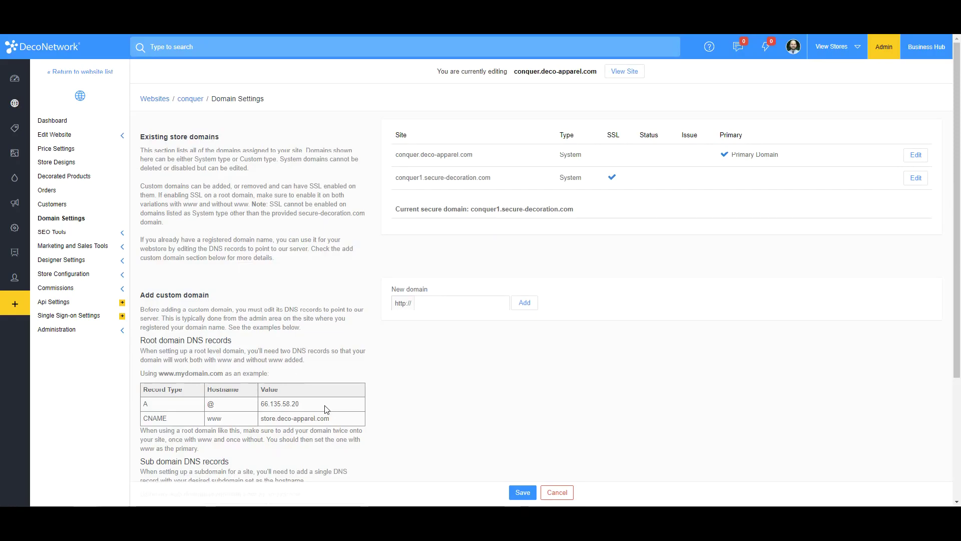
Step: Copy the store IP 66.135.58.20 and save it as the tcooper.work root A record value
drag(327, 409, 261, 405)
right_click(269, 402)
click(277, 410)
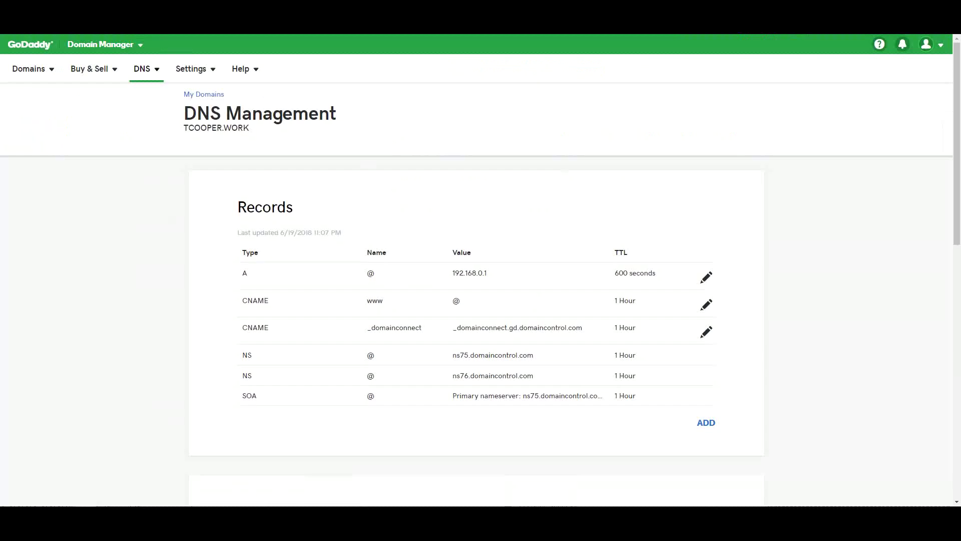
click(704, 281)
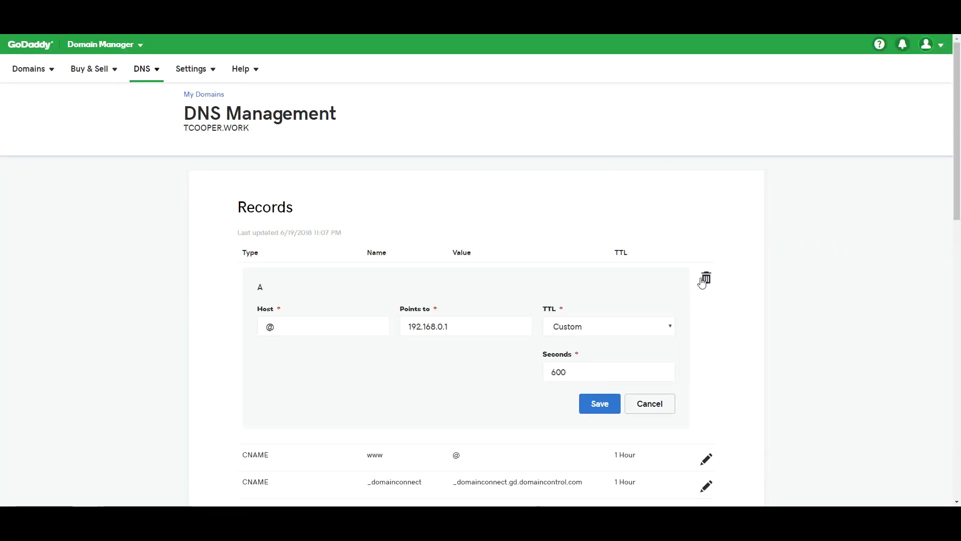
drag(465, 328, 408, 326)
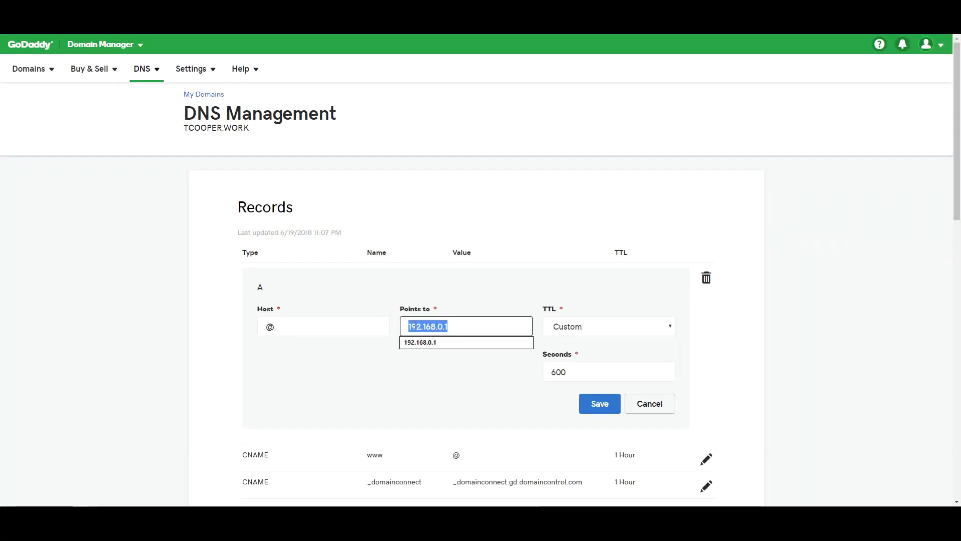
right_click(414, 326)
click(439, 355)
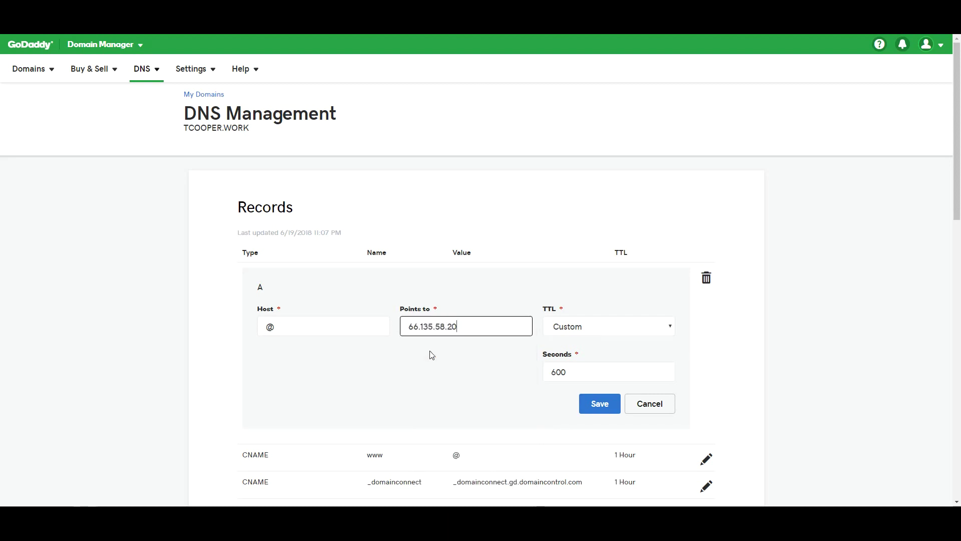
click(597, 404)
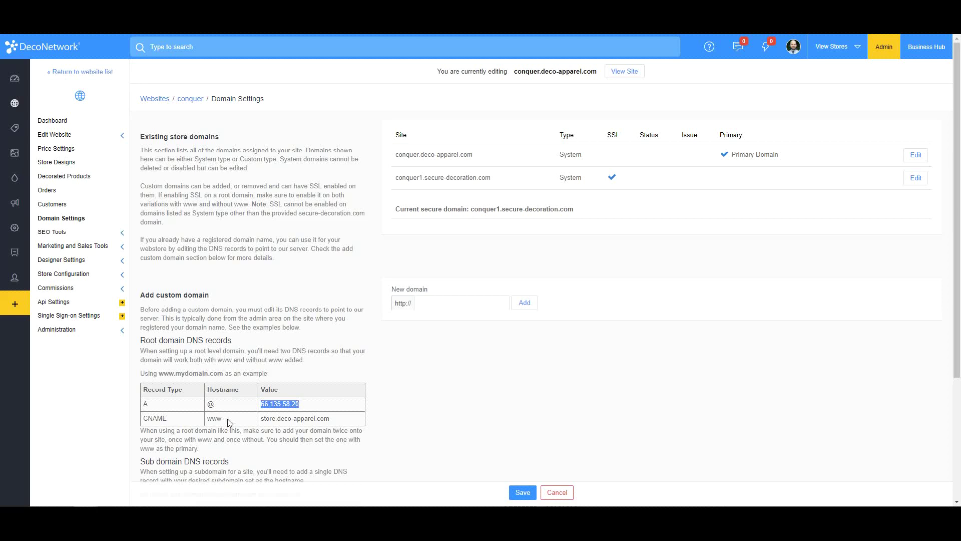
Step: Copy the CNAME target store.deco-apparel.com from DecoNetwork's Domain Settings
drag(341, 422, 260, 424)
right_click(269, 420)
click(283, 426)
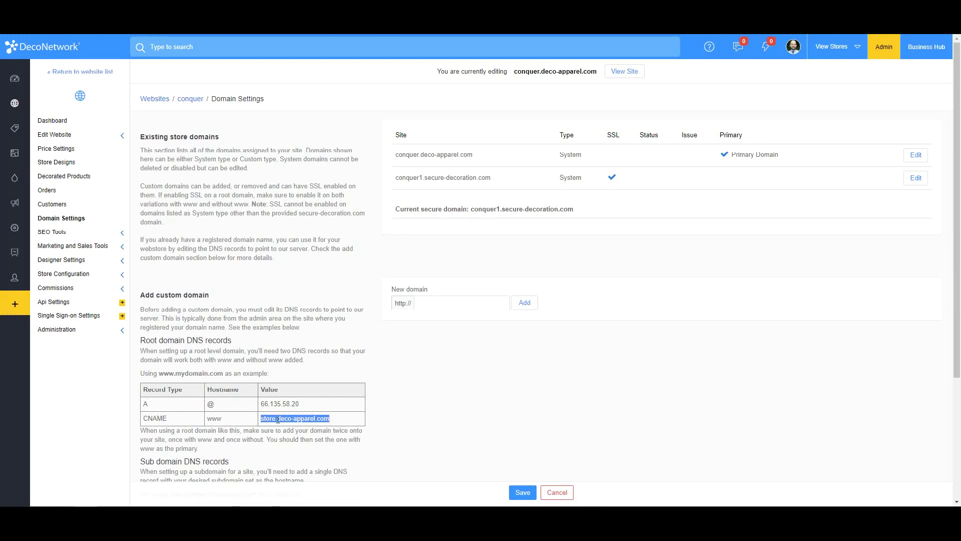
click(271, 426)
Step: Replace the www CNAME target @ with store.deco-apparel.com and save the record
drag(335, 419, 270, 423)
right_click(269, 422)
click(283, 426)
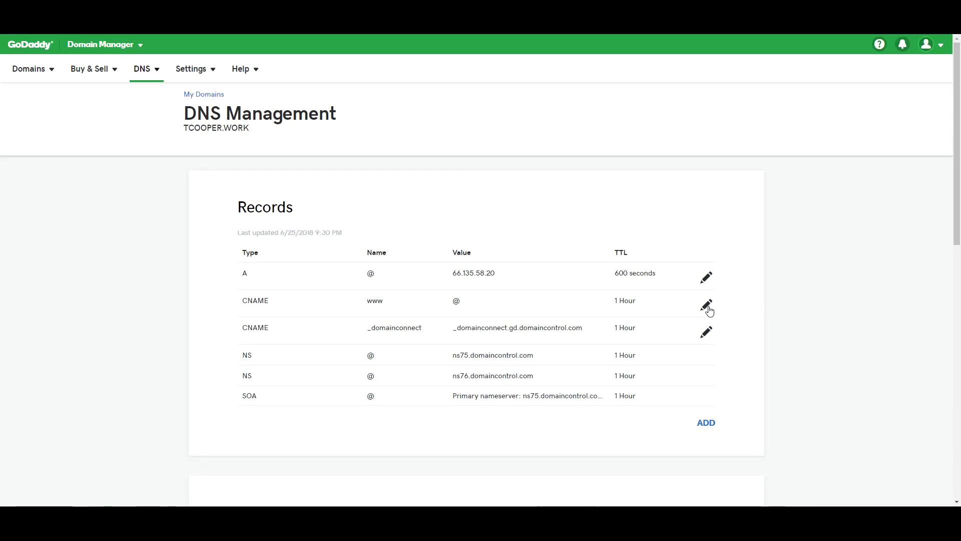
click(709, 310)
drag(435, 349, 405, 350)
right_click(412, 354)
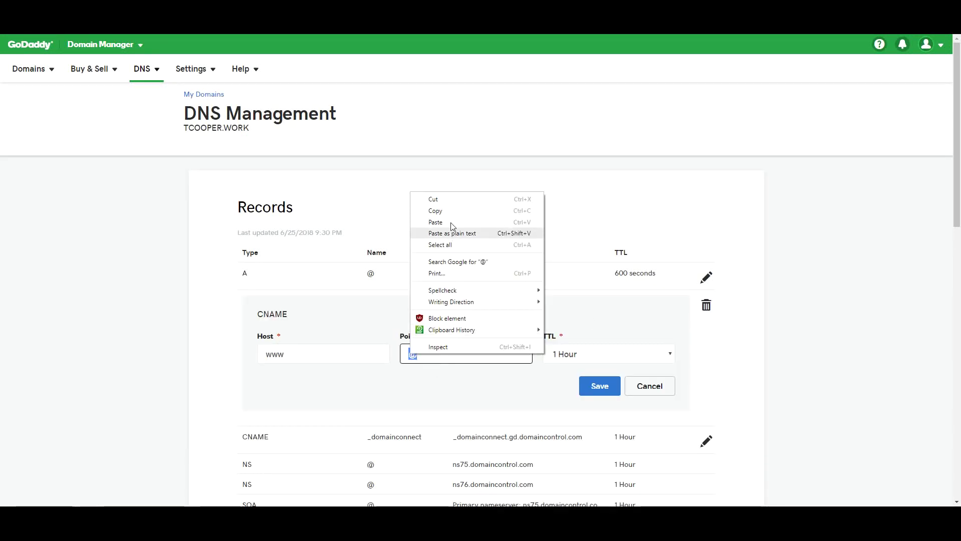
click(440, 231)
click(509, 371)
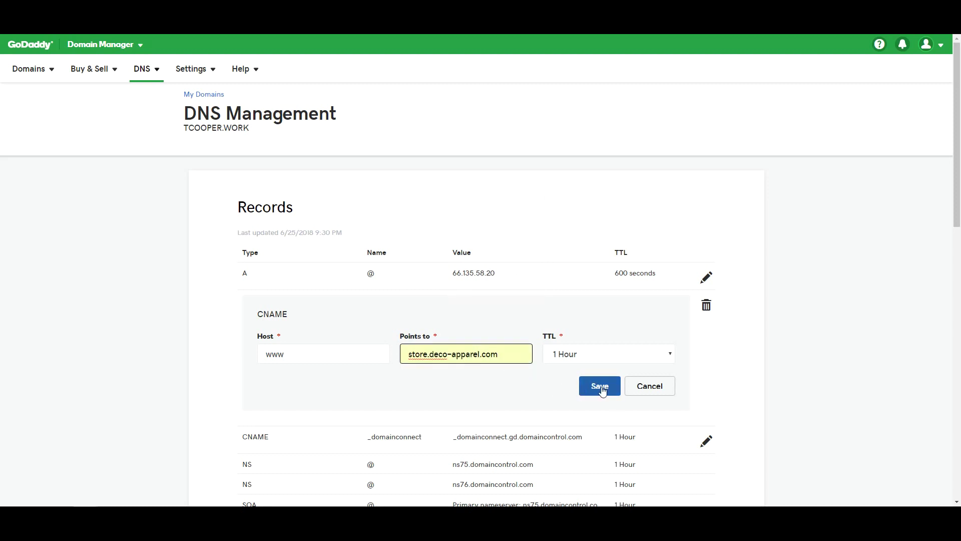
click(603, 388)
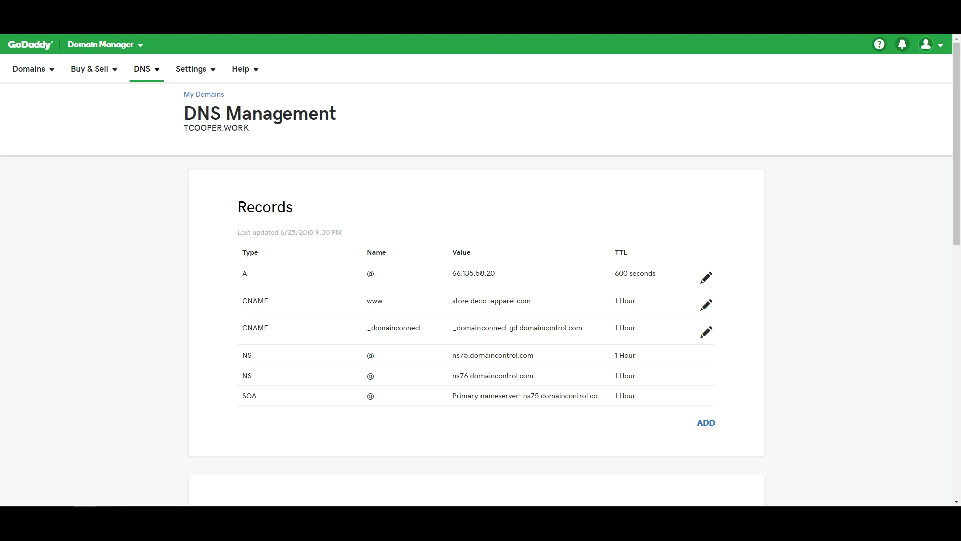
key(alt+Tab)
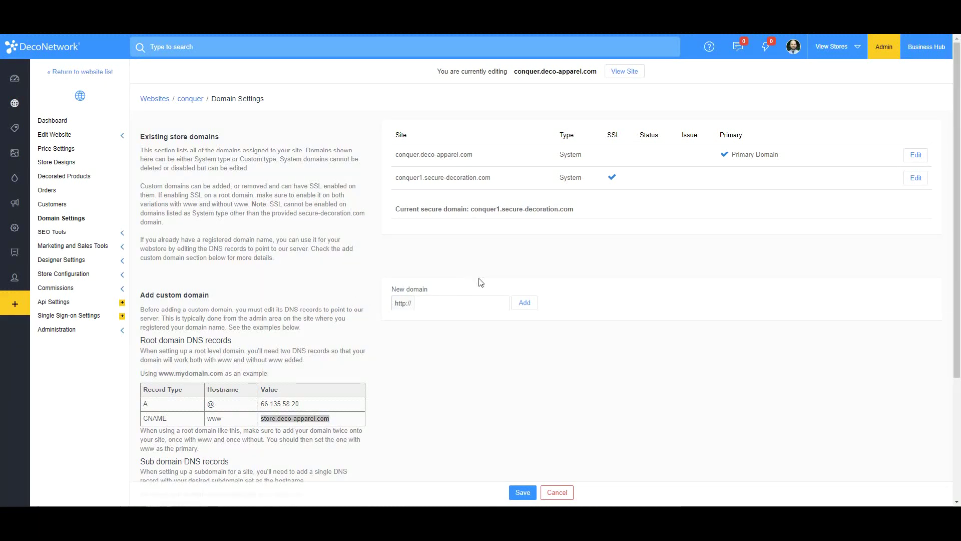
Step: Add tcooper.work as a new custom domain
click(468, 306)
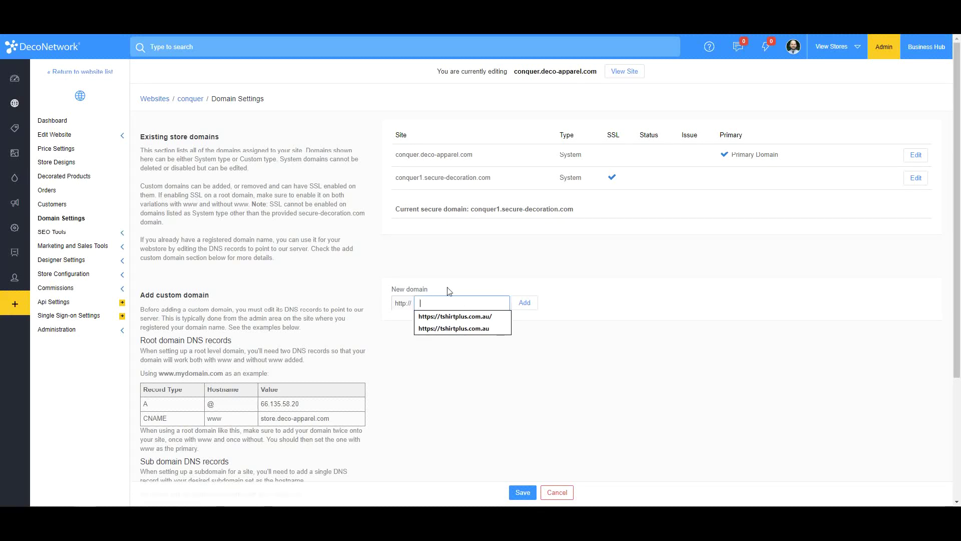
text(tcooper.work)
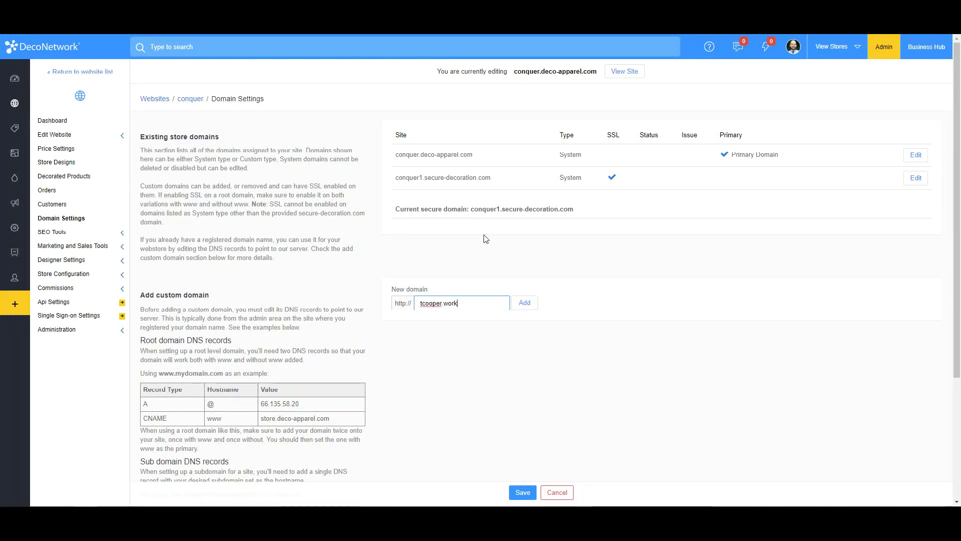
click(525, 304)
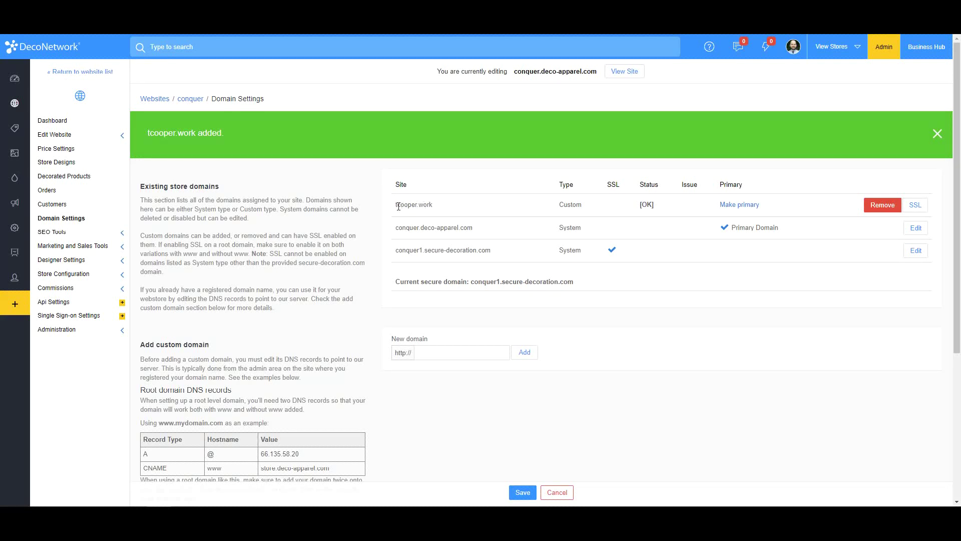
click(440, 353)
text(ww)
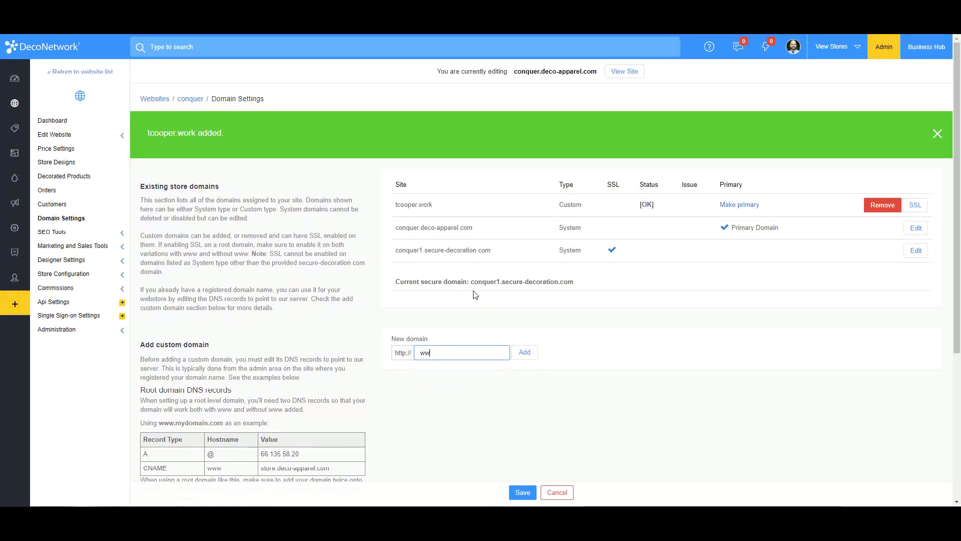
text(w.tcooper.work)
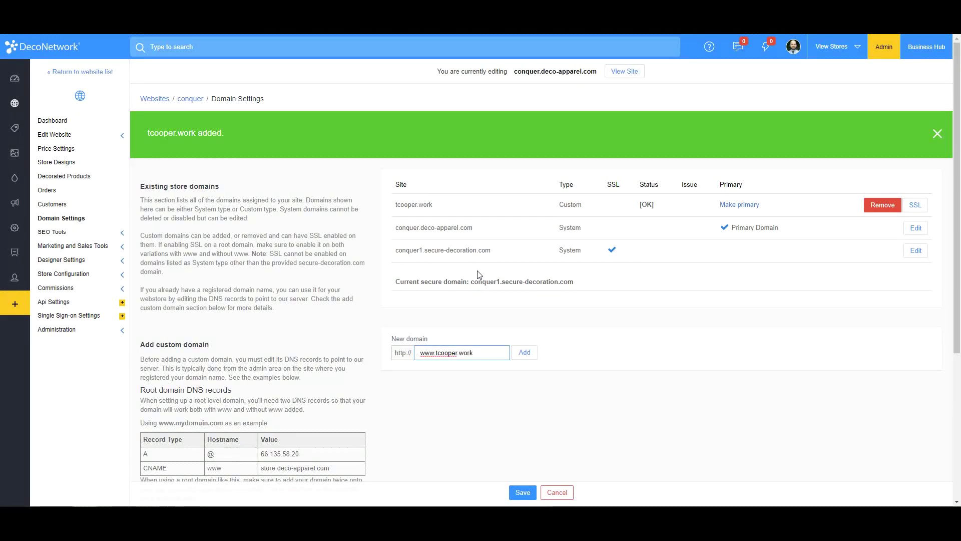
click(525, 353)
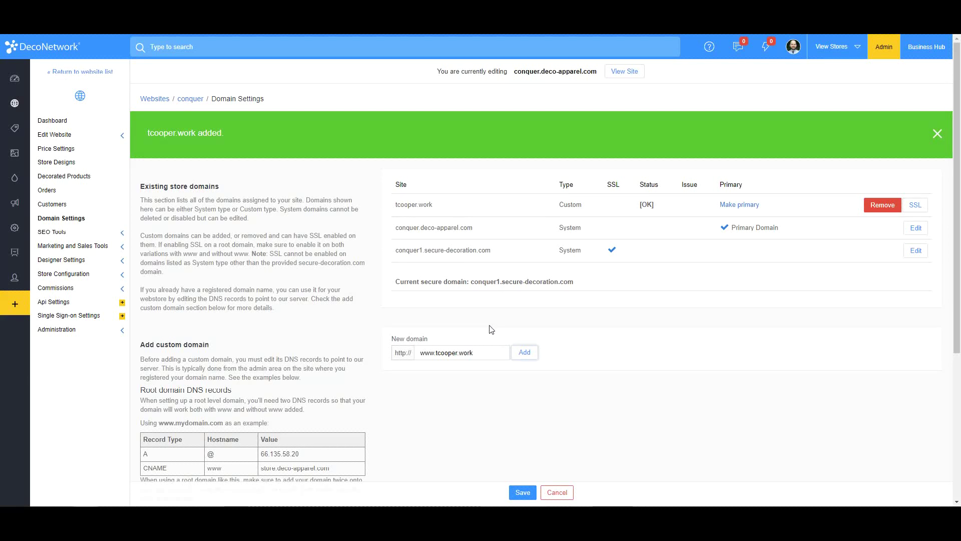
click(938, 134)
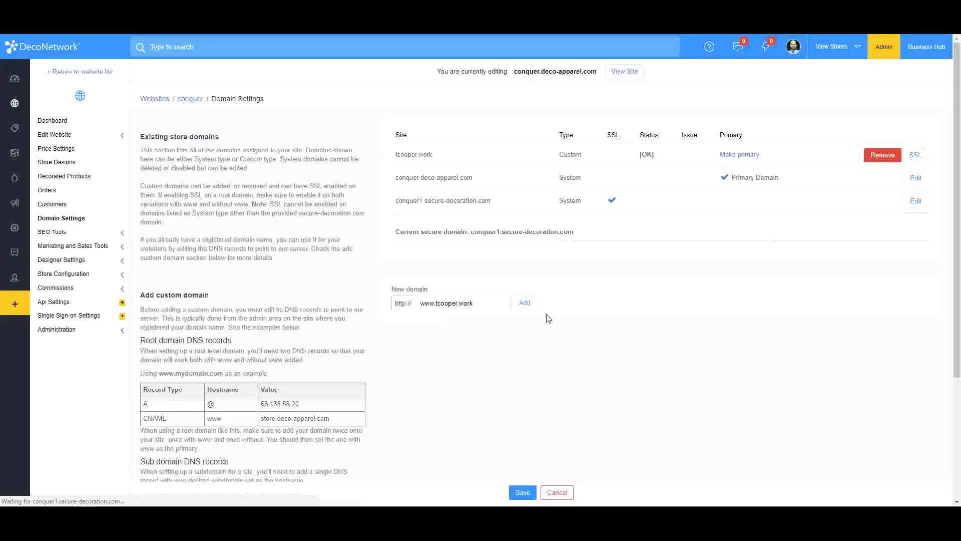
click(527, 303)
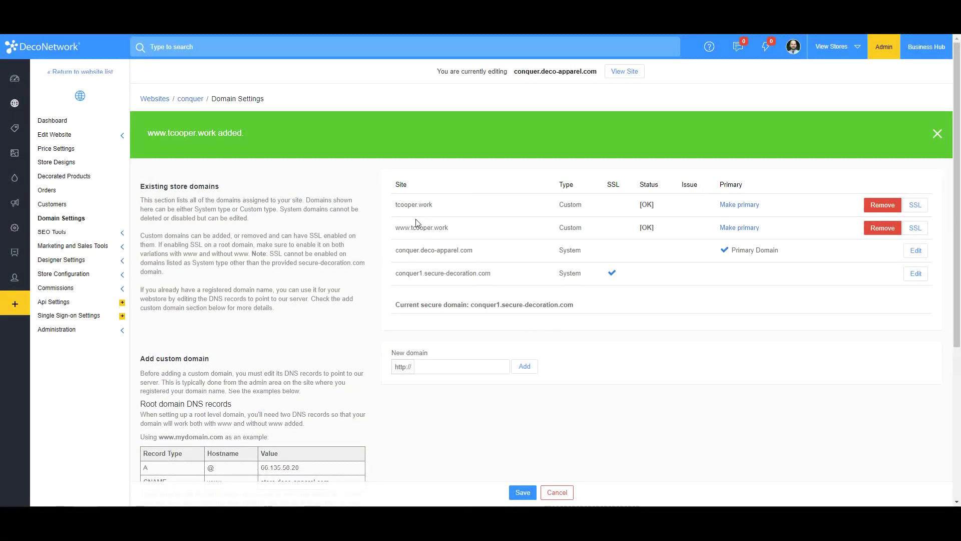
click(938, 133)
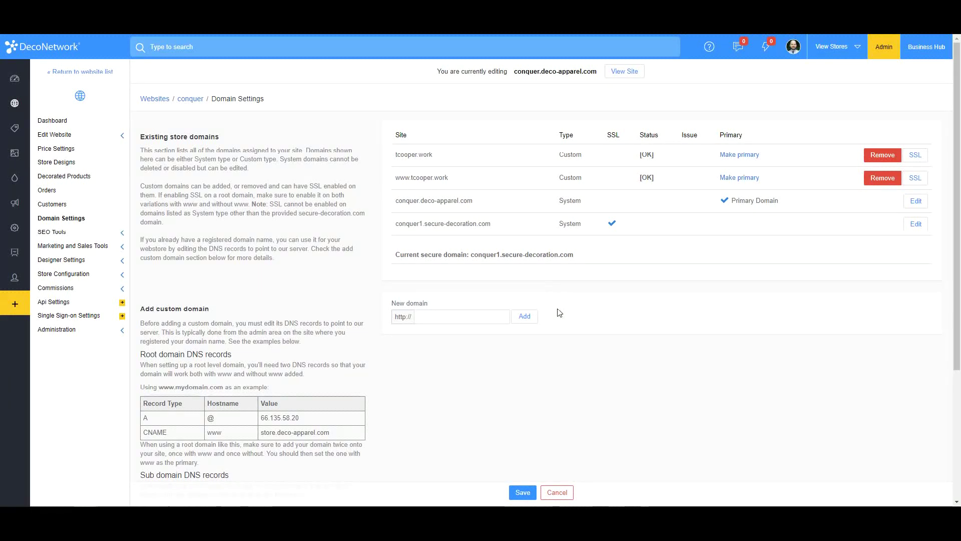
Step: Set tcooper.work as the primary domain and bring up its SSL setup
scroll(562, 351, down, 4)
scroll(562, 346, up, 4)
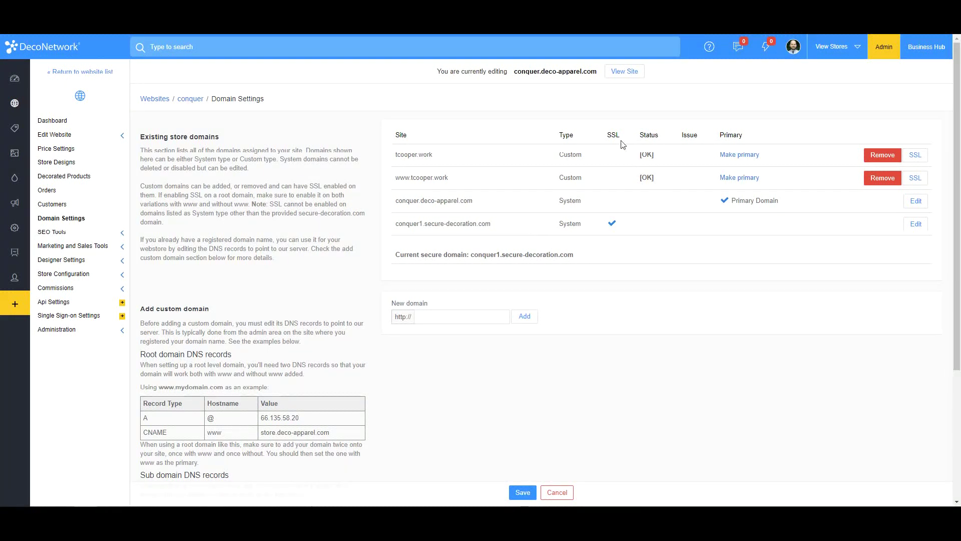
click(735, 156)
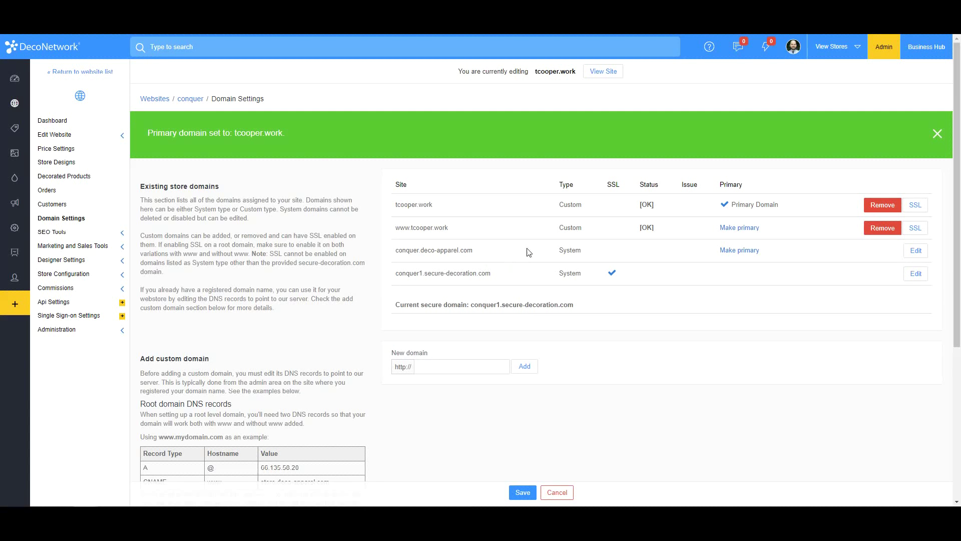
click(917, 206)
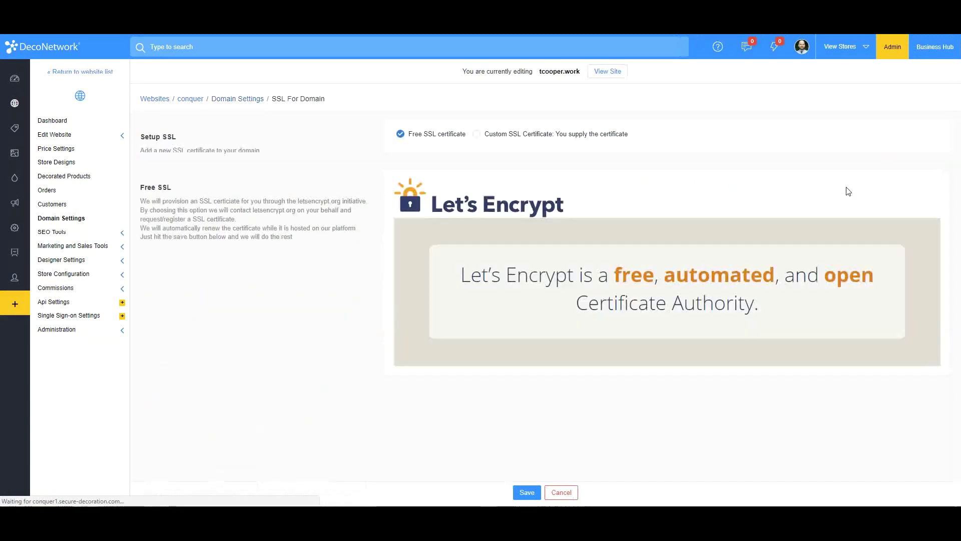
Step: Save with Free SSL certificate selected to generate a Let's Encrypt certificate
click(527, 493)
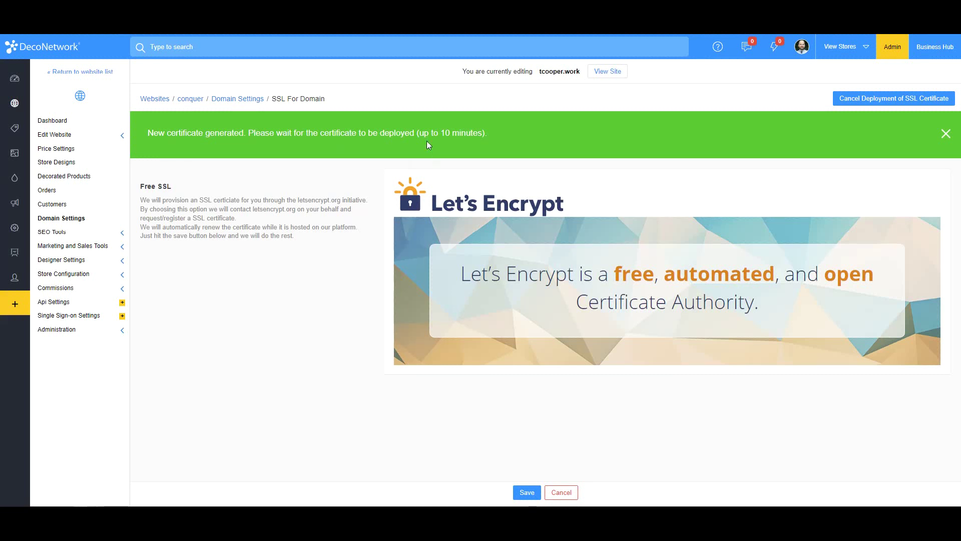
click(945, 136)
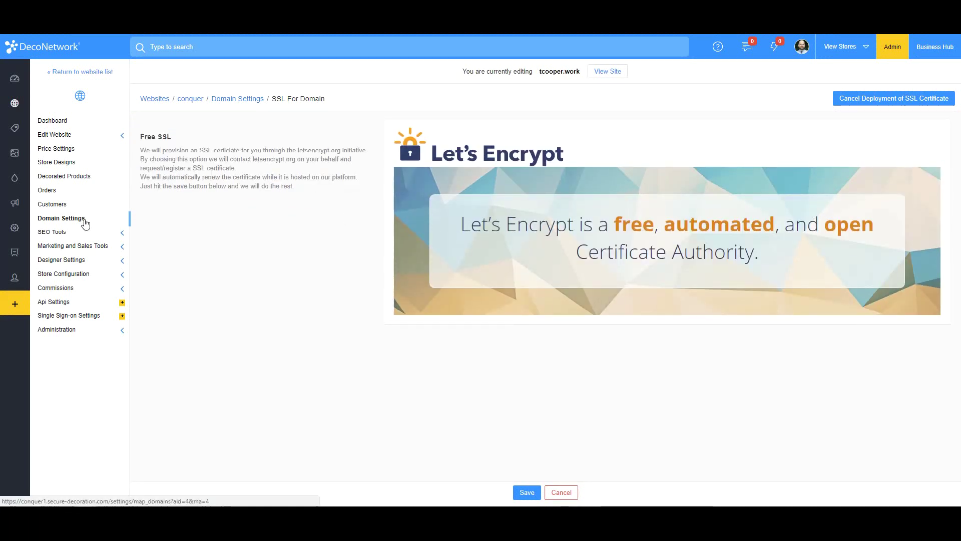
Step: Save the store's domain settings with Redirect to Primary Domain checked
click(236, 101)
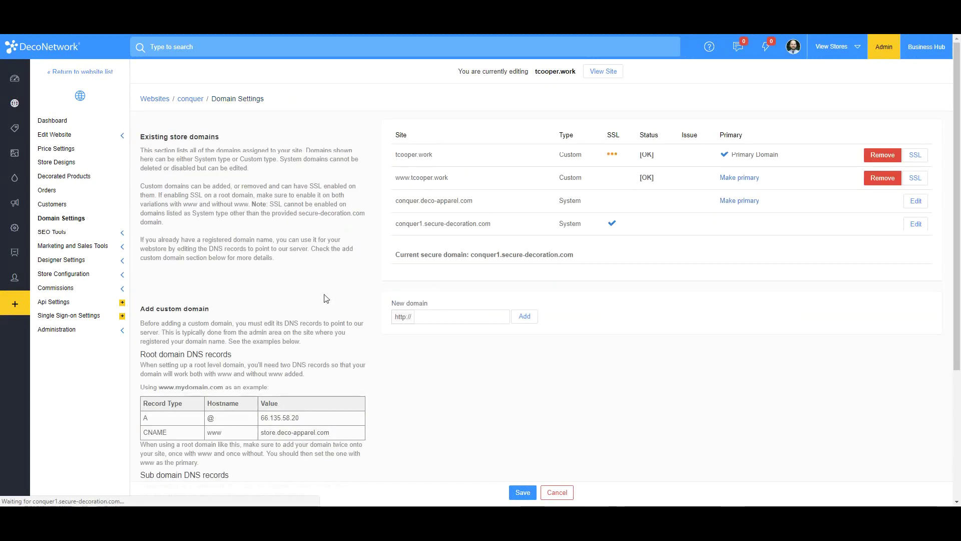
scroll(589, 295, down, 4)
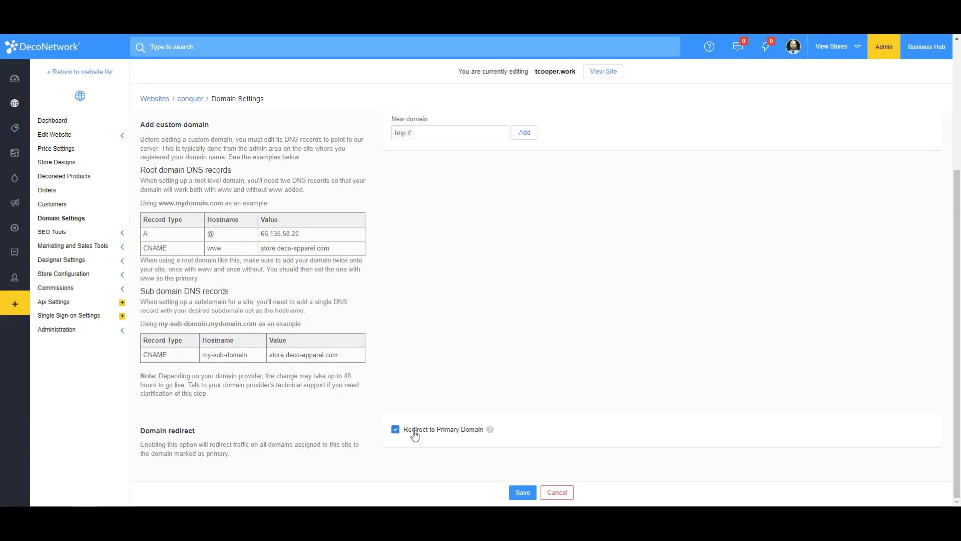
scroll(477, 418, up, 5)
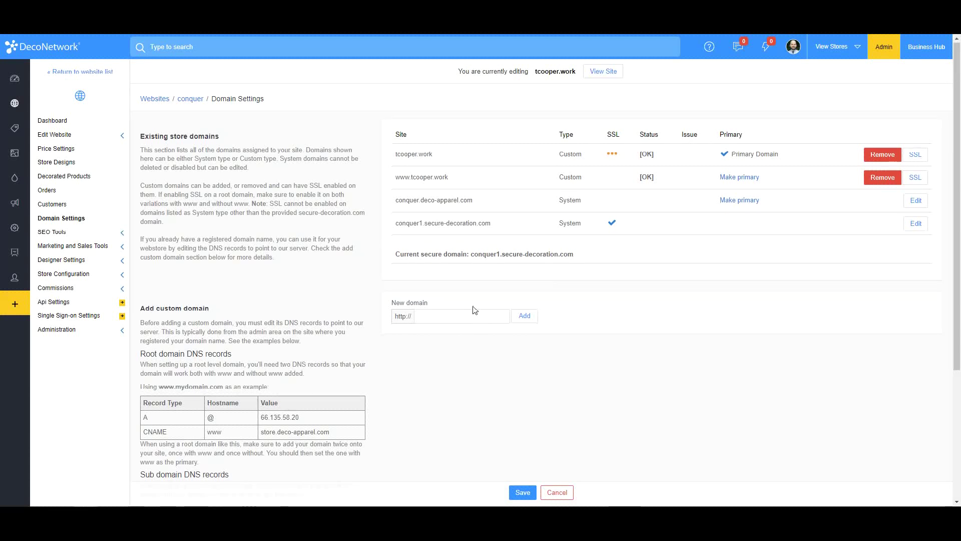
scroll(452, 393, down, 4)
click(521, 492)
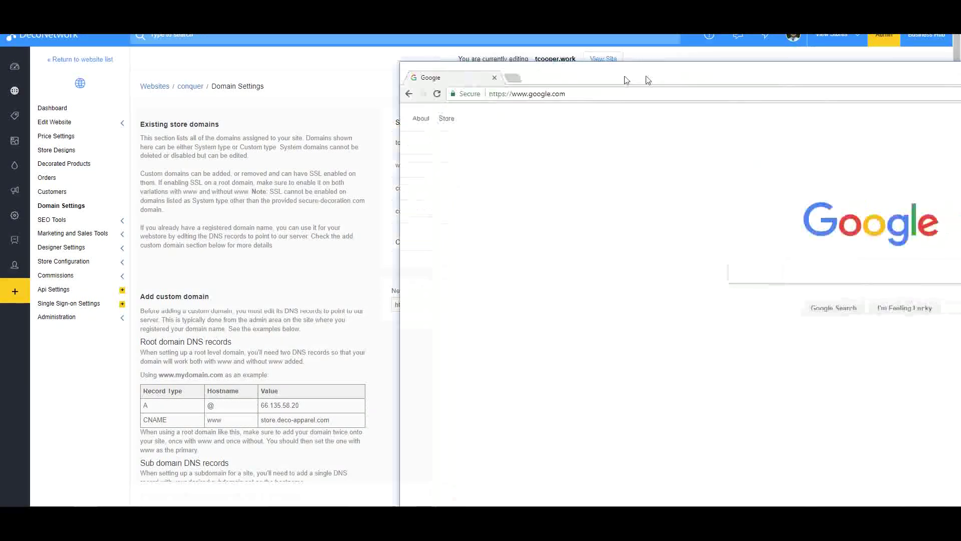
Step: Load tcooper.work in Chrome and verify the conquer storefront appears over HTTPS
click(389, 87)
text(tcooper.wor)
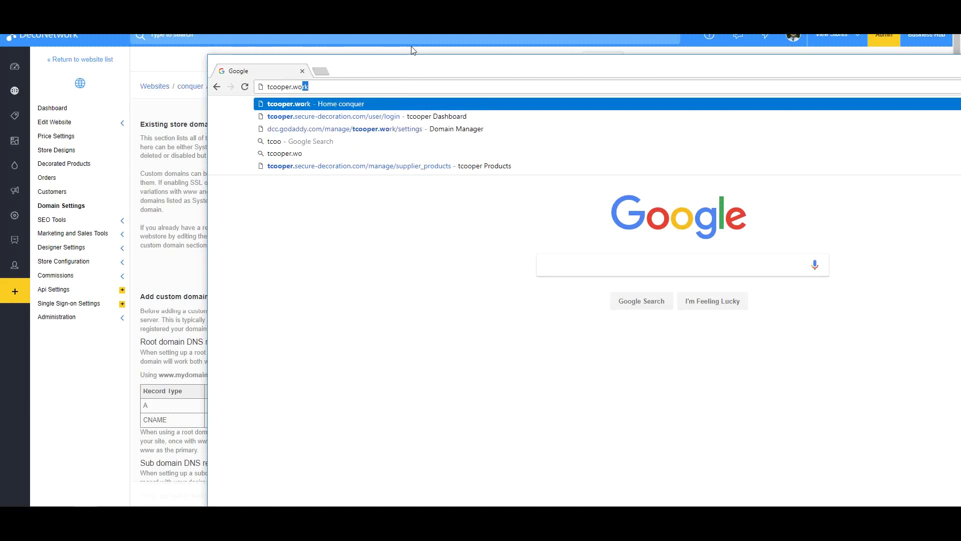
text(k)
key(Return)
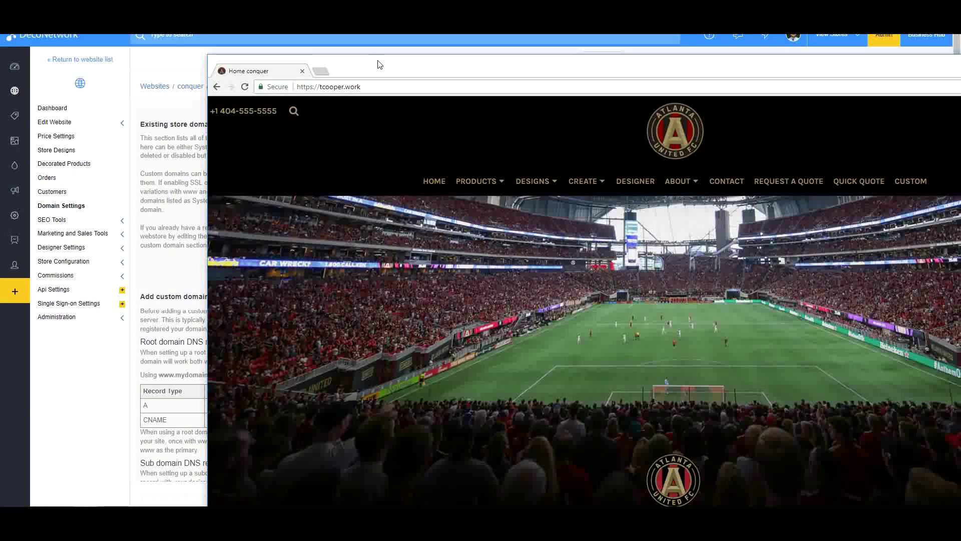
drag(393, 72, 399, 74)
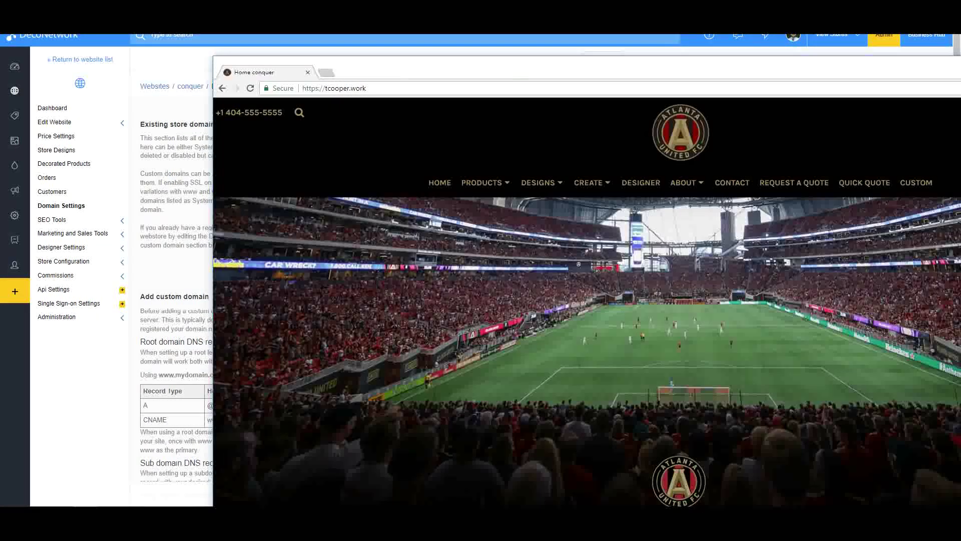